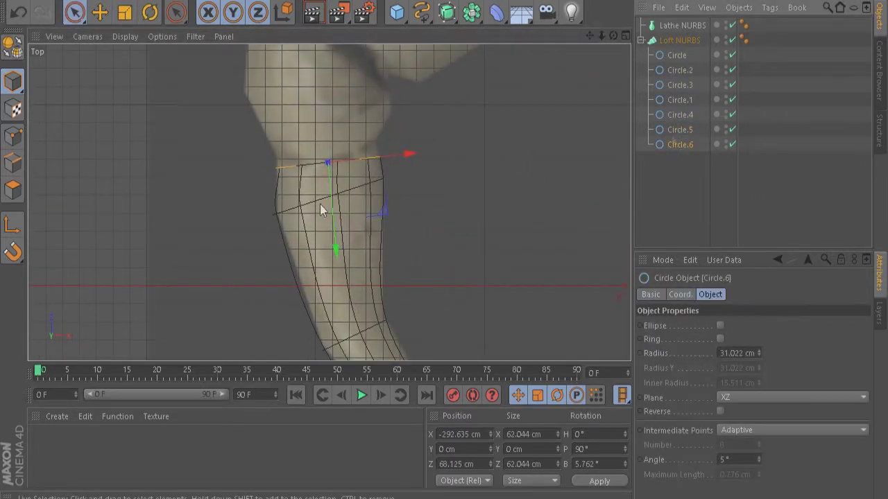
Step: Shrink Circle.6 to about 90% and copy it farther along the horn as Circle.7
key(t)
drag(400, 152, 393, 152)
ctrl+drag(334, 208, 335, 184)
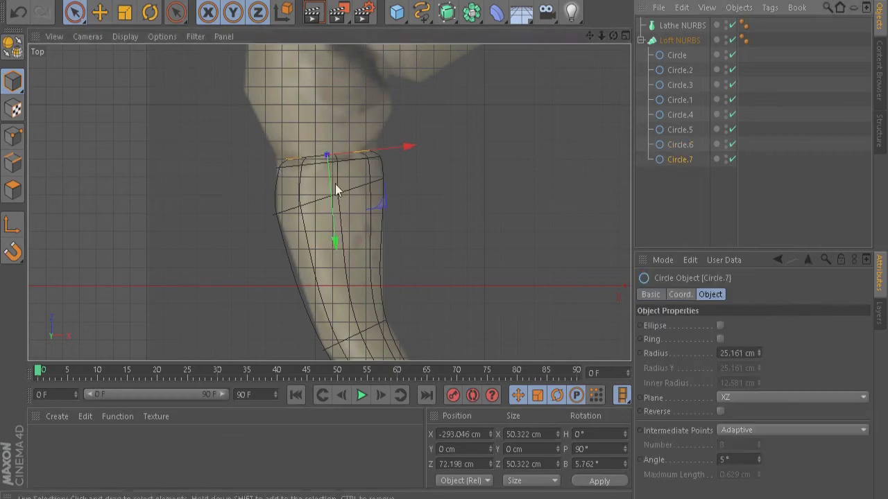
Step: Check the horn in the other views and scale the new sphere down over the horn top
key(F5)
key(F1)
key(F2)
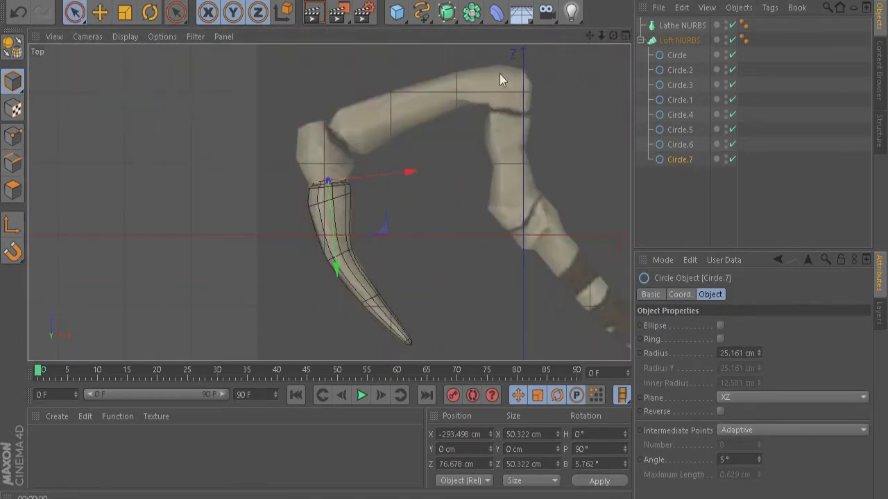
mouse_move(386, 108)
mouse_down()
mouse_move(366, 168)
mouse_move(359, 164)
mouse_up()
scroll(359, 164, up, 4)
Step: Make the Sphere an editable polygon object and move its top point to shape the knuckle
click(75, 12)
click(639, 25)
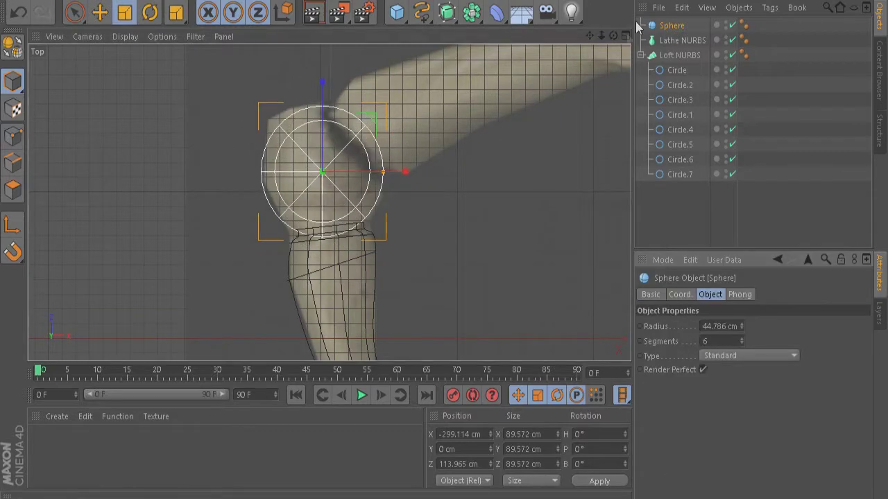
key(F1)
key(c)
key(F5)
key(F2)
key(ctrl+z)
key(c)
click(336, 147)
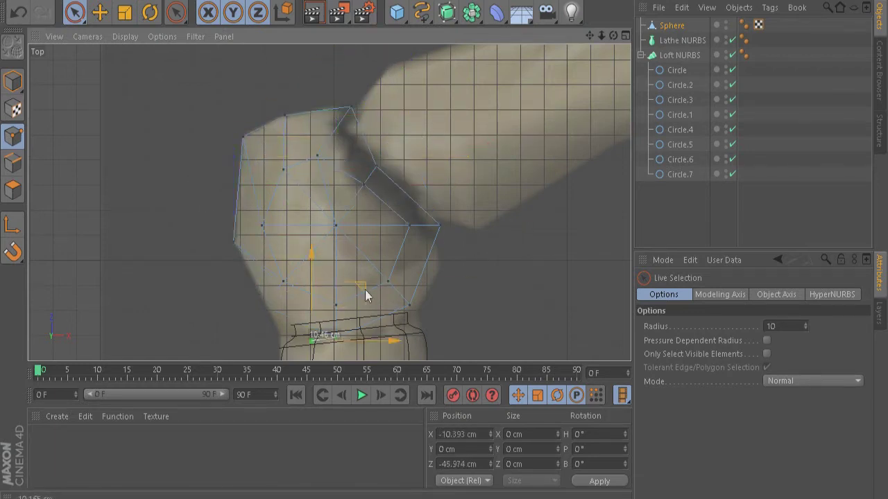
key(F5)
Step: Place a copy of Circle.7 under a new Loft NURBS.1 and move the loft to the list bottom
key(F1)
click(313, 12)
key(F2)
click(676, 70)
drag(669, 174, 654, 72)
alt+click(447, 11)
key(r)
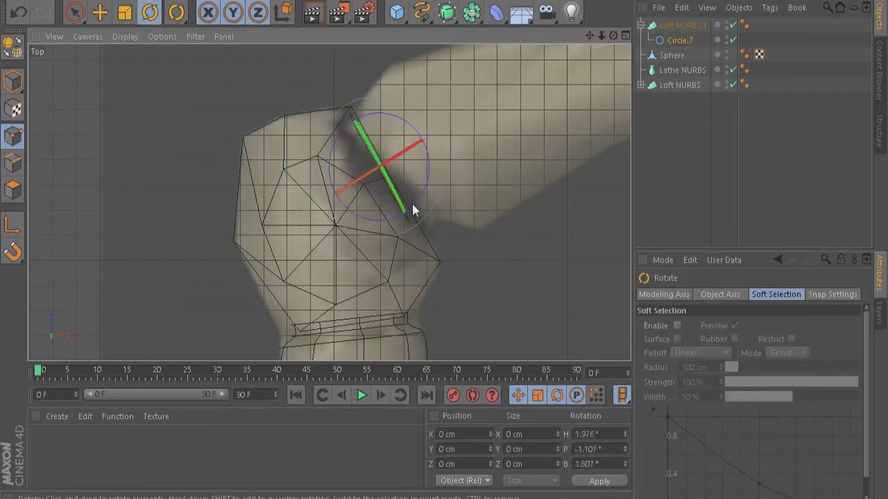
key(space)
drag(679, 25, 671, 104)
click(677, 112)
click(680, 85)
Step: Duplicate the circle inside Loft NURBS.1, then tilt and nudge Circle.1 along the bone's angle
mouse_move(375, 178)
ctrl+mouse_down()
mouse_move(377, 188)
mouse_move(435, 227)
ctrl+mouse_up()
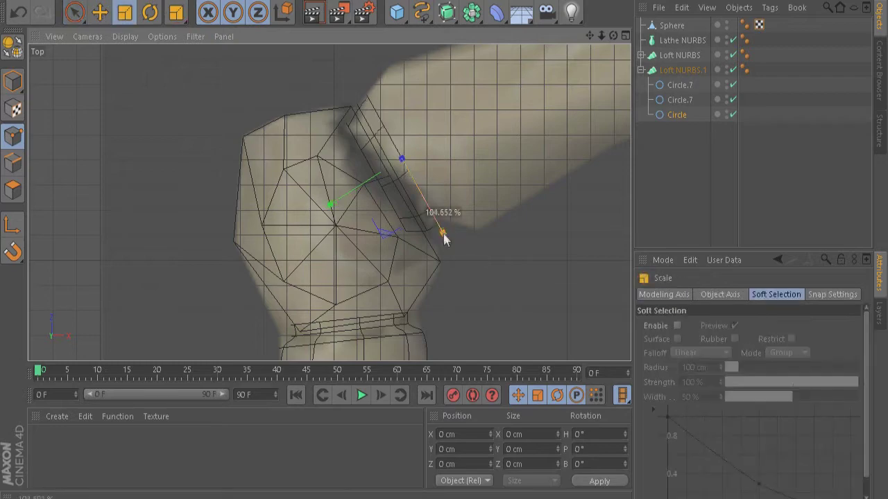
ctrl+drag(367, 182, 378, 169)
key(r)
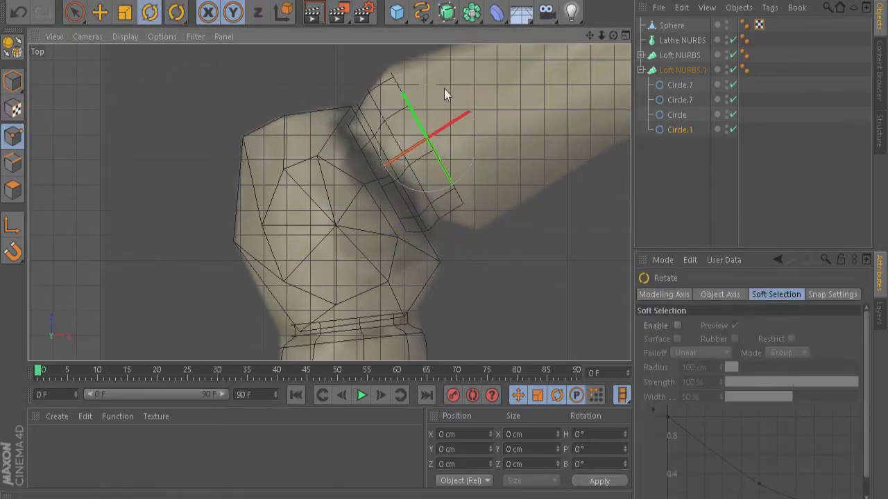
drag(467, 219, 465, 221)
key(space)
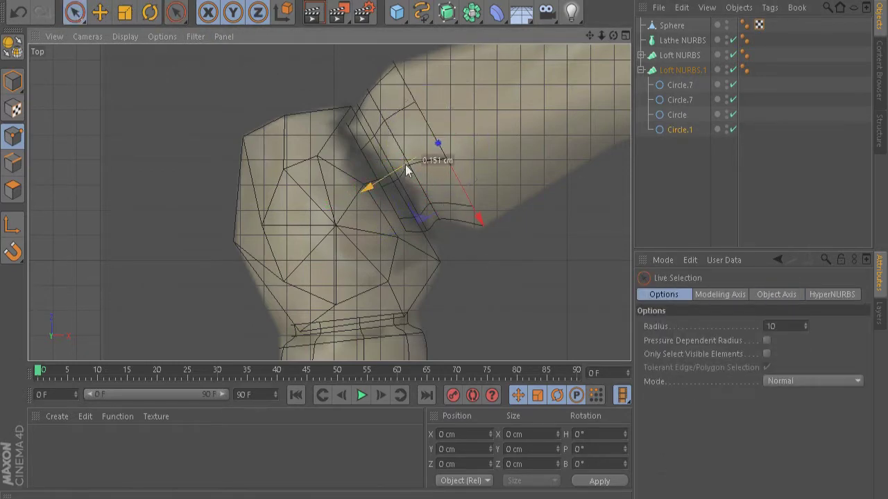
drag(602, 35, 604, 36)
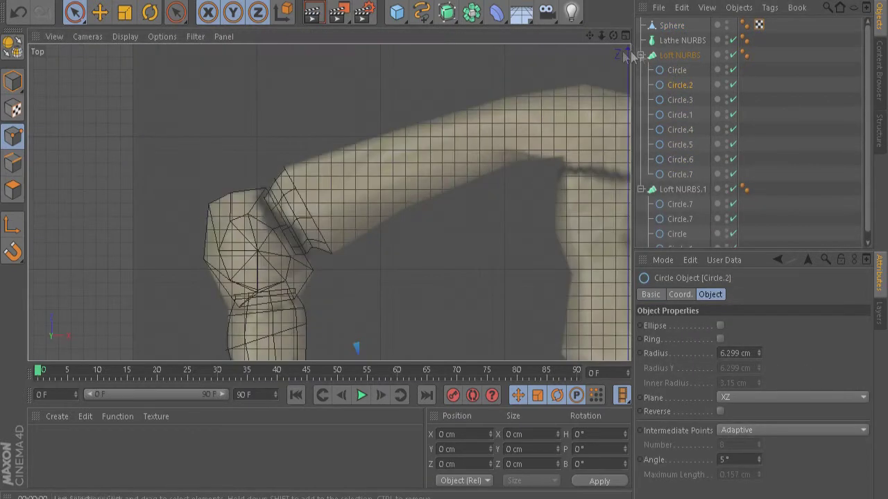
Step: Scale end circle Circle.2 to the bone's width and add copies along the bone
key(t)
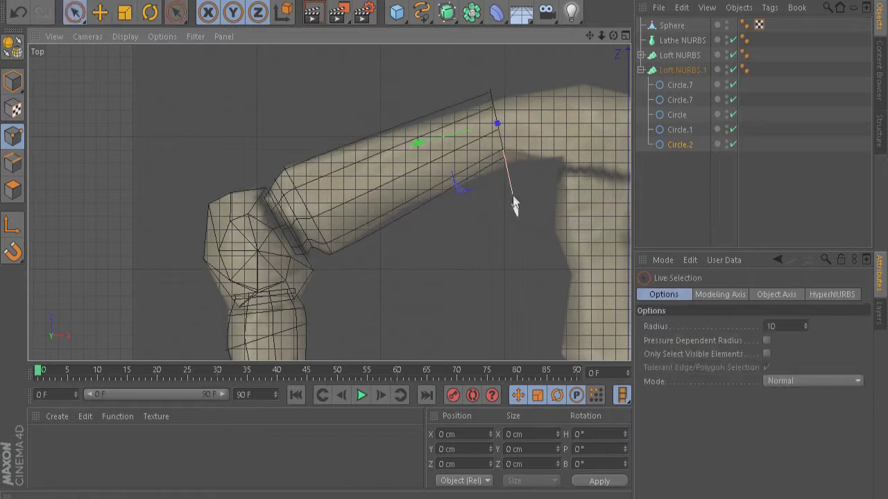
click(671, 148)
drag(447, 145, 422, 257)
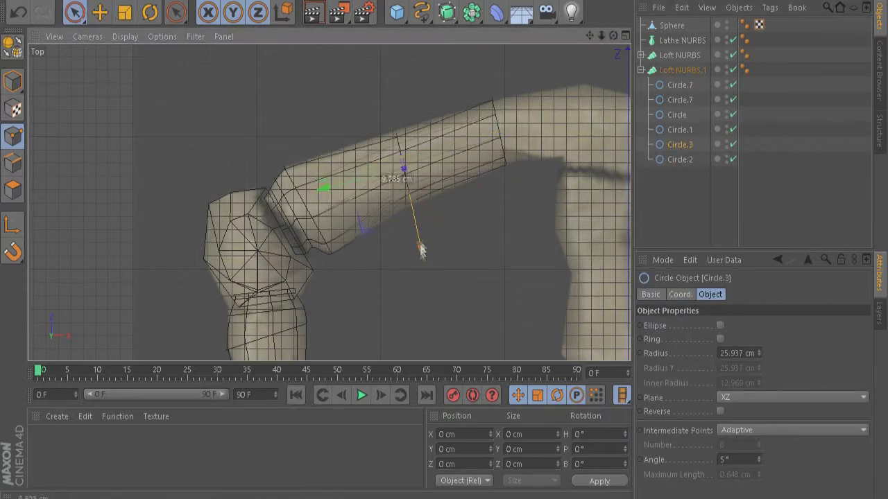
drag(589, 36, 592, 37)
drag(676, 159, 680, 174)
drag(319, 181, 394, 176)
Step: Rotate the copies about 30° and add a third Circle.2 following the elbow bend
click(150, 13)
drag(347, 145, 383, 139)
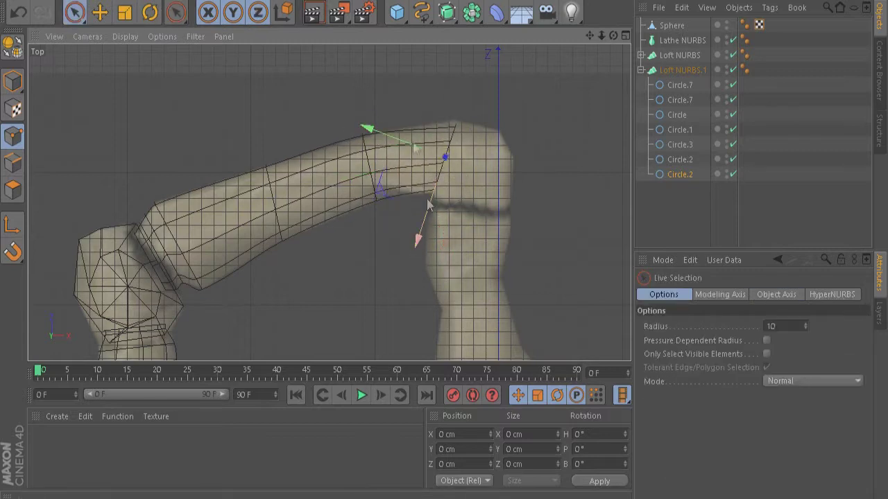
ctrl+drag(680, 174, 680, 186)
key(r)
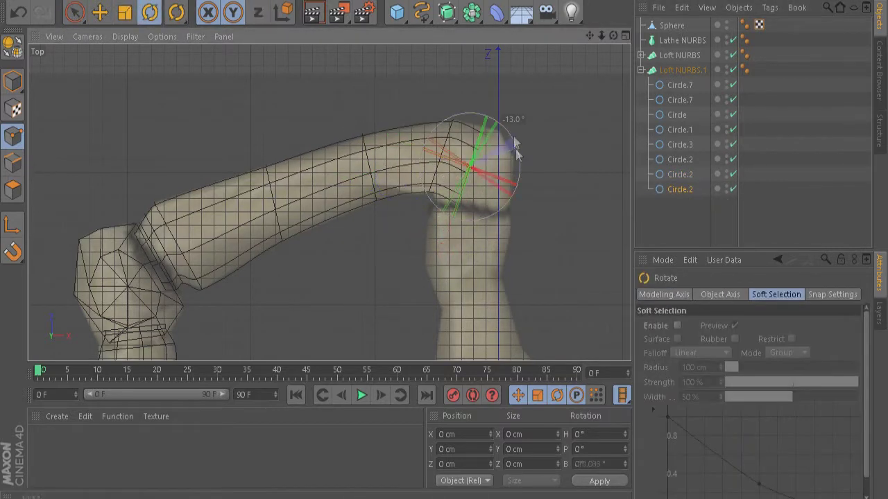
drag(444, 174, 430, 198)
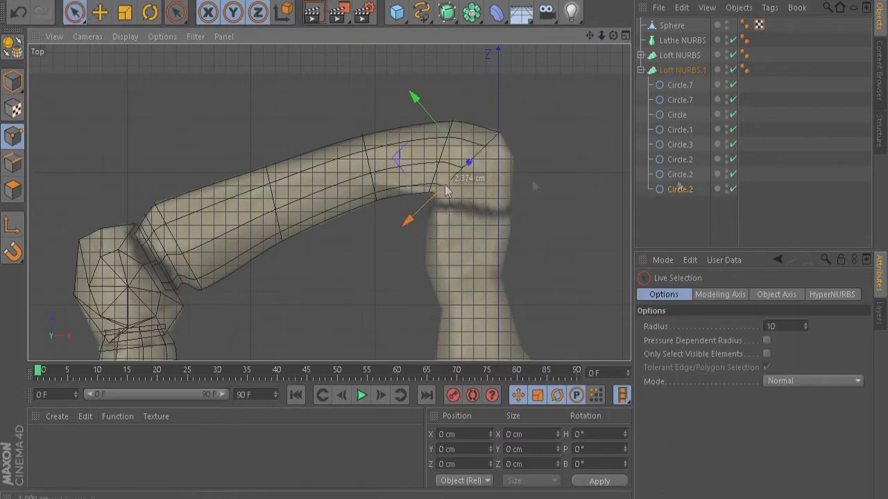
key(space)
drag(587, 219, 444, 151)
Step: Add a fifth Circle.2 copy at the elbow and move it down along its axis
ctrl+drag(680, 204, 679, 215)
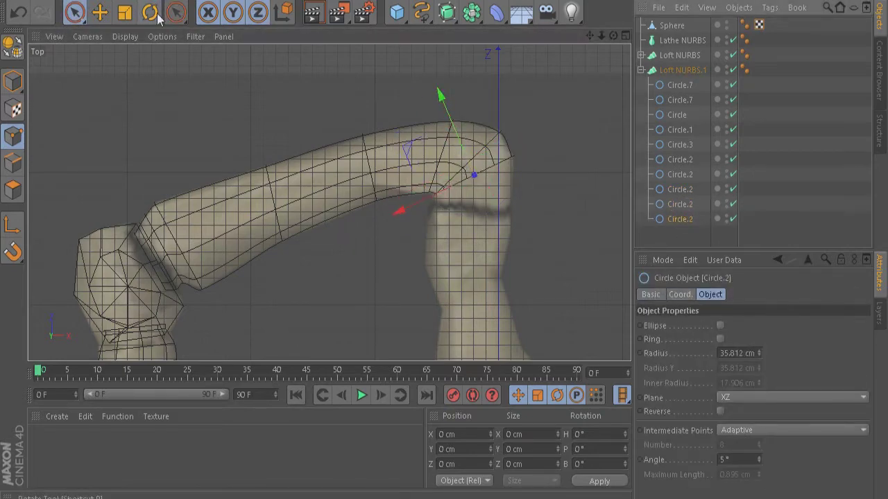
scroll(440, 200, up, 3)
key(space)
drag(466, 192, 466, 186)
key(r)
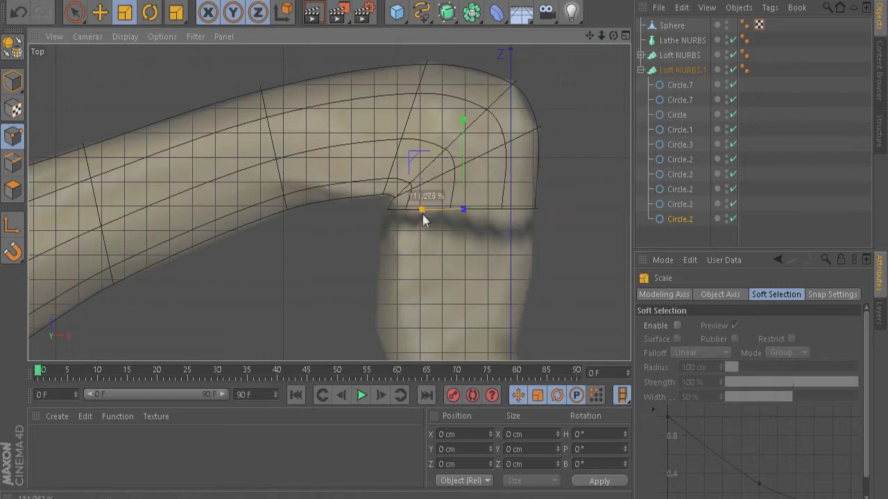
key(space)
Step: Select the last Circle.2 and choose the Knife tool to add spline points
click(679, 220)
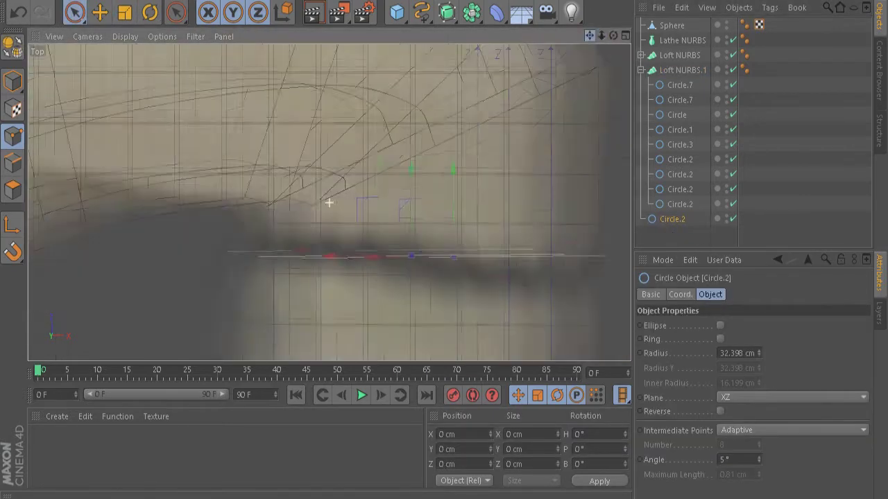
right_click(295, 69)
click(323, 308)
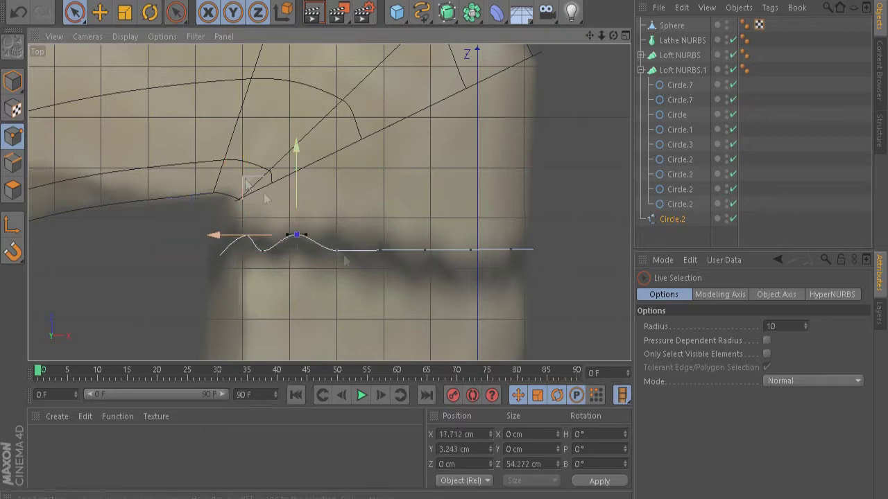
Step: Shift a spline point to make the circle's edge wavier and check the arm in perspective
drag(466, 197, 454, 201)
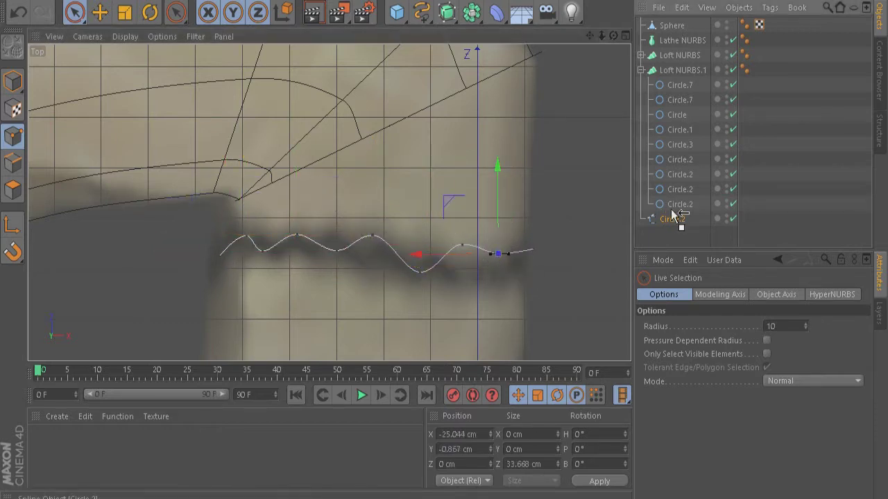
key(F1)
key(F5)
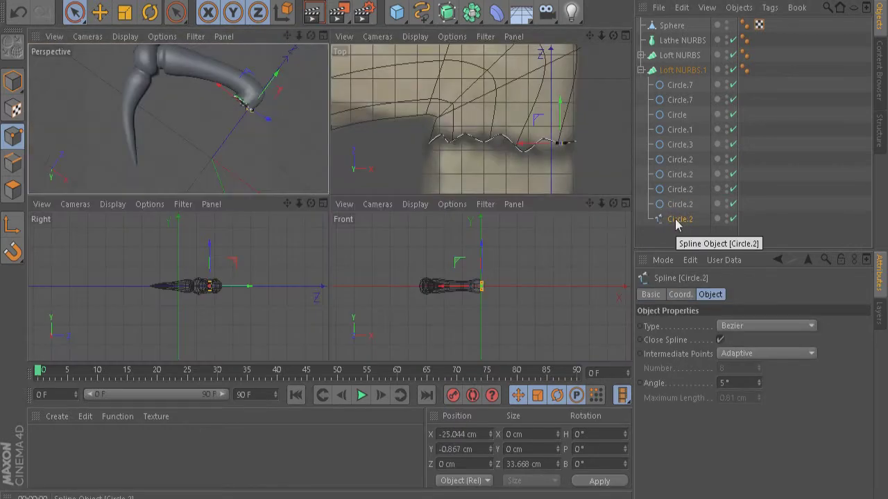
click(322, 36)
scroll(458, 172, up, 5)
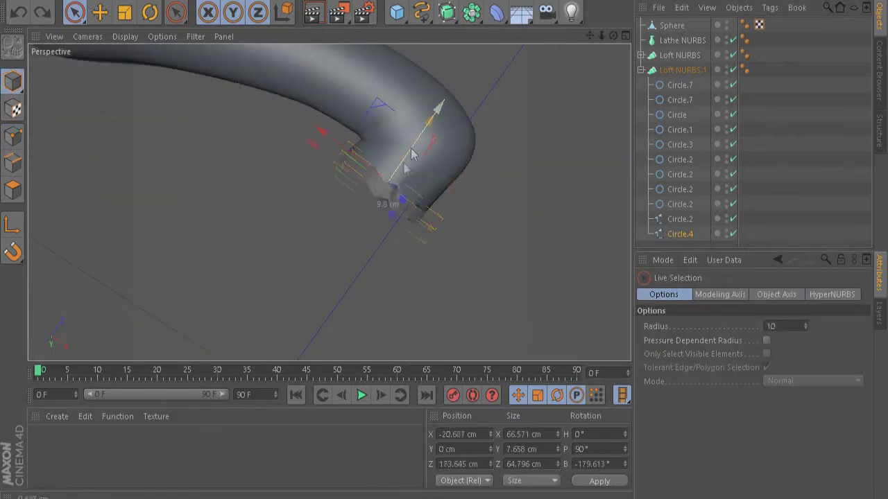
Step: Pull Circle.4 out along the bone, cut it from Loft NURBS.1 and place it in a new loft
click(125, 11)
mouse_move(402, 181)
alt+mouse_down()
mouse_move(382, 122)
mouse_move(443, 149)
alt+mouse_up()
click(670, 235)
click(749, 218)
key(ctrl+z)
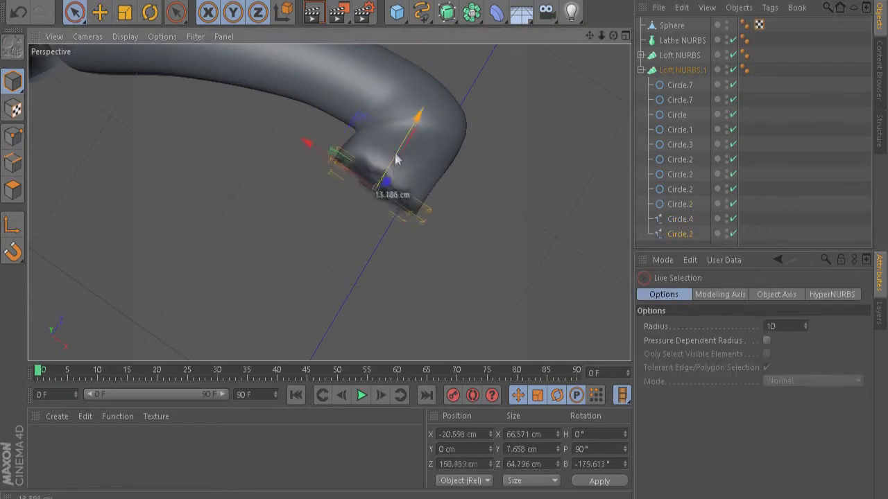
key(ctrl+z)
key(ctrl+z)
key(ctrl+z)
alt+click(446, 23)
click(641, 70)
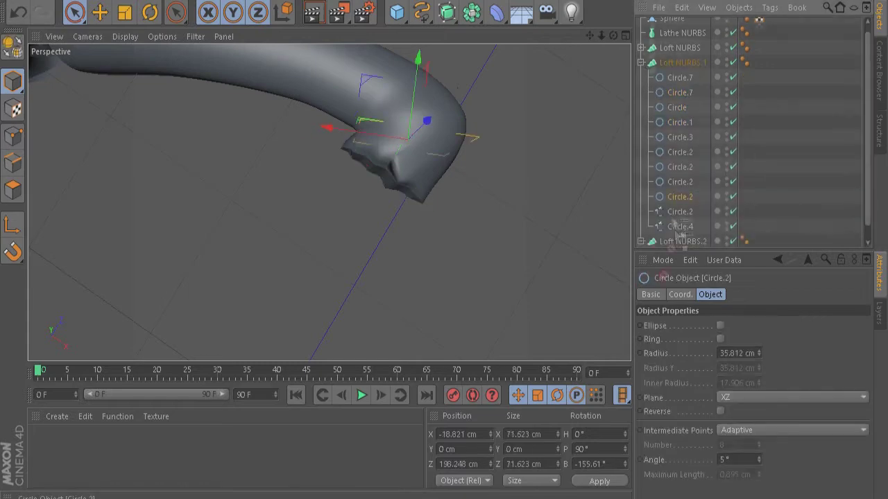
key(F2)
Step: Rotate the circle by about -29° and move Circle.2 down to stretch the new loft
key(r)
mouse_move(452, 177)
mouse_down()
mouse_move(464, 198)
mouse_move(316, 216)
mouse_up()
key(space)
key(F1)
key(F5)
key(F2)
click(641, 46)
drag(322, 125, 319, 219)
Step: Copy the circle inside the new loft and rotate it to about -164° to match the arm
key(t)
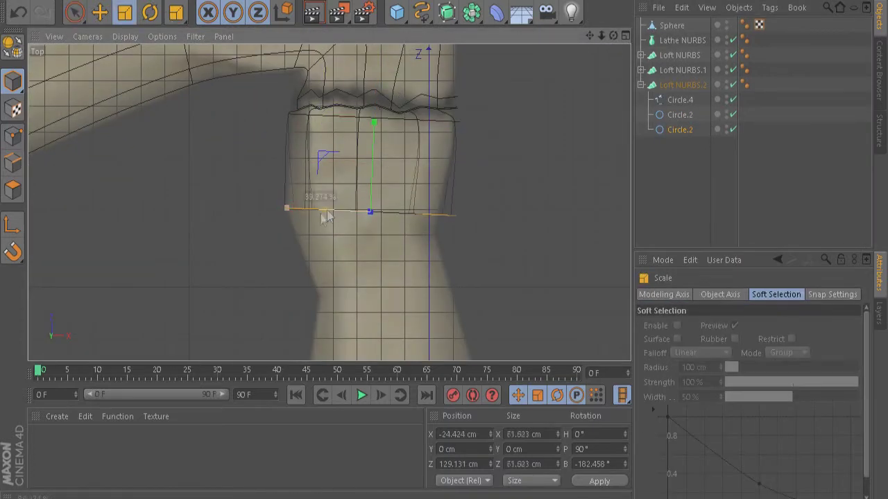
ctrl+drag(670, 138, 669, 143)
key(r)
drag(417, 219, 409, 203)
key(r)
drag(362, 245, 247, 70)
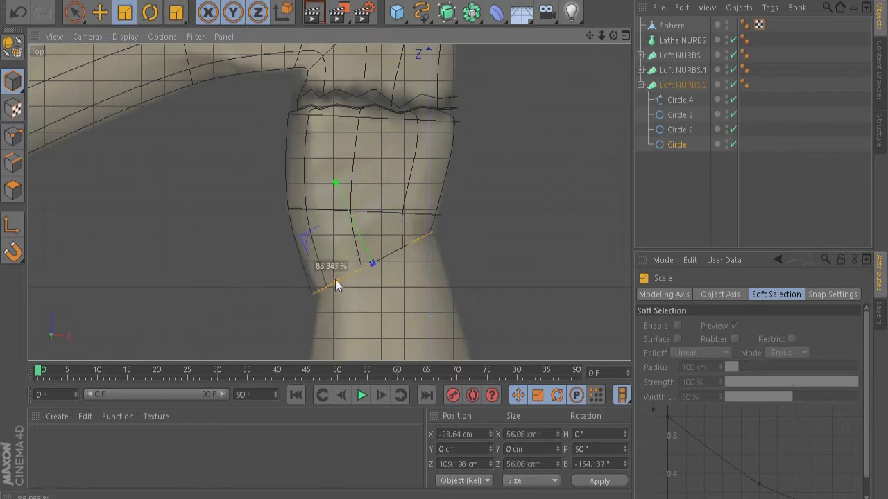
key(space)
alt+middle_drag(333, 277, 333, 104)
Step: Copy another circle further down the arm, enlarge it to the arm's width and tilt it
ctrl+drag(669, 145, 684, 158)
drag(349, 86, 333, 151)
key(r)
drag(375, 208, 384, 182)
key(t)
mouse_move(366, 219)
mouse_down()
mouse_move(328, 238)
mouse_move(320, 254)
mouse_up()
key(space)
Step: Copy the circle to the next spot, rotate it to align and resize it to match the arm
alt+middle_drag(339, 230, 304, 208)
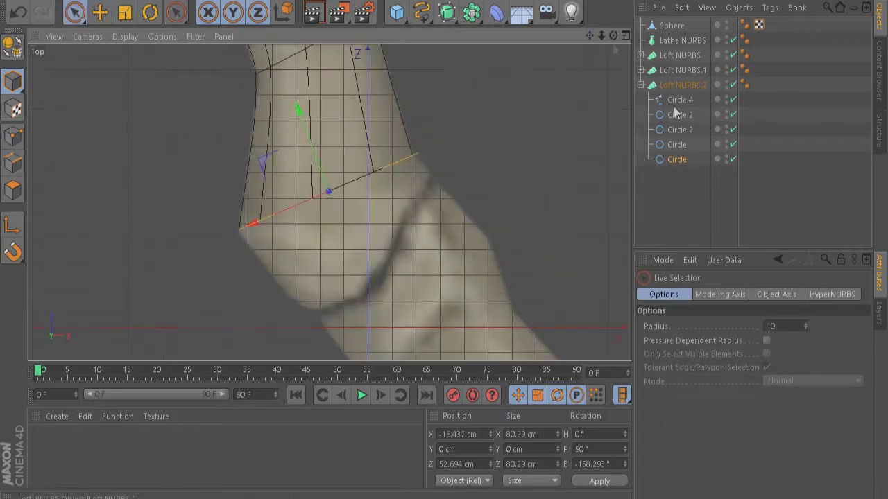
ctrl+drag(669, 160, 684, 174)
key(r)
drag(382, 203, 389, 191)
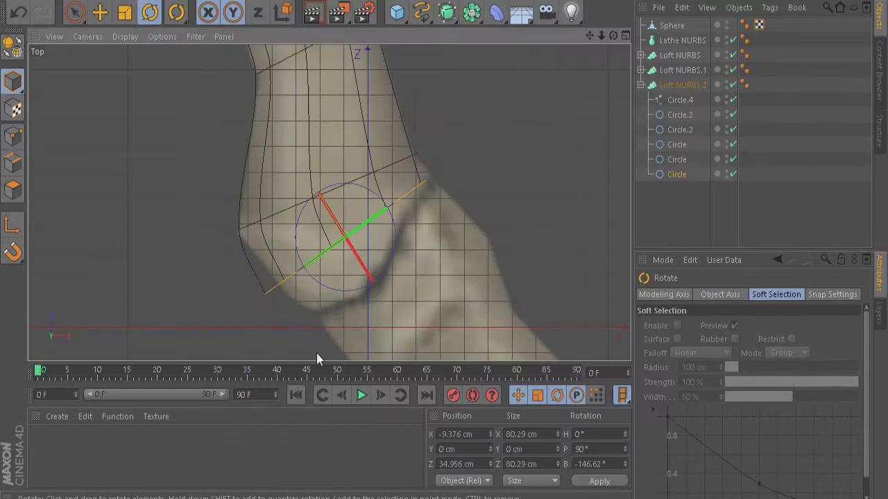
key(space)
key(space)
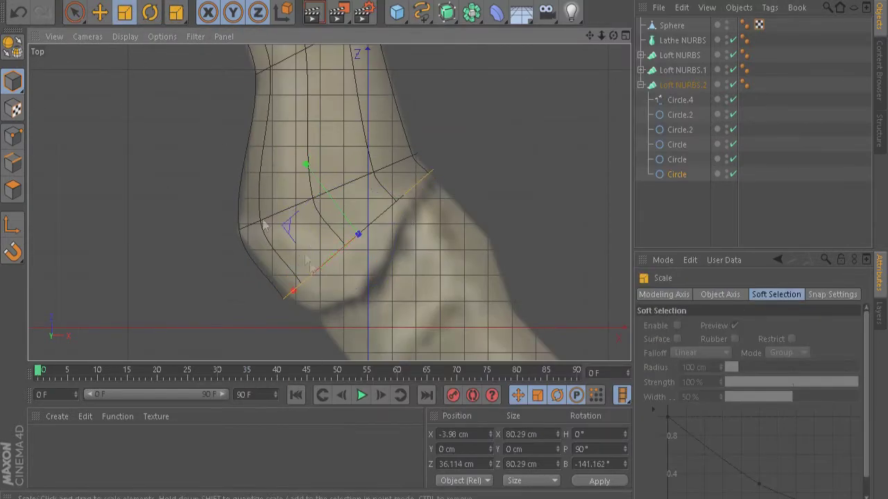
drag(335, 258, 334, 258)
key(space)
Step: Render the perspective view to check the loft, then make the circle an editable spline
middle_click(335, 258)
middle_click(138, 139)
click(312, 13)
middle_click(312, 201)
middle_click(479, 118)
key(c)
click(219, 118)
Step: Pull a spline point down to curve the outline and save the scene
drag(290, 206, 318, 240)
key(ctrl+s)
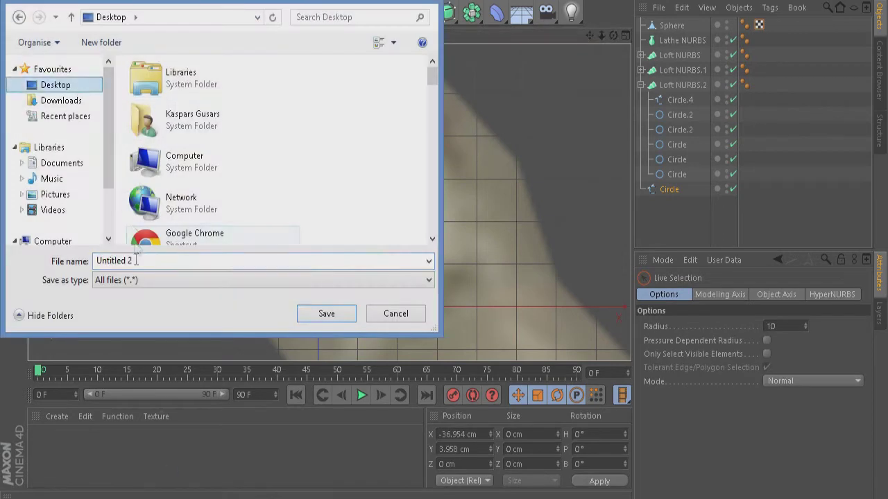
key(Return)
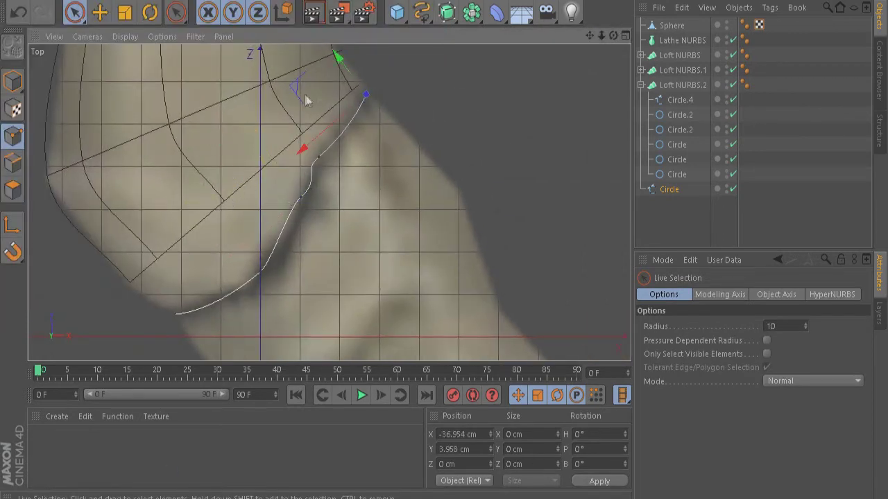
Step: Shrink the circle spline and Circle.1, move them into Loft NURBS.2 and position them along the arm
click(649, 192)
click(12, 82)
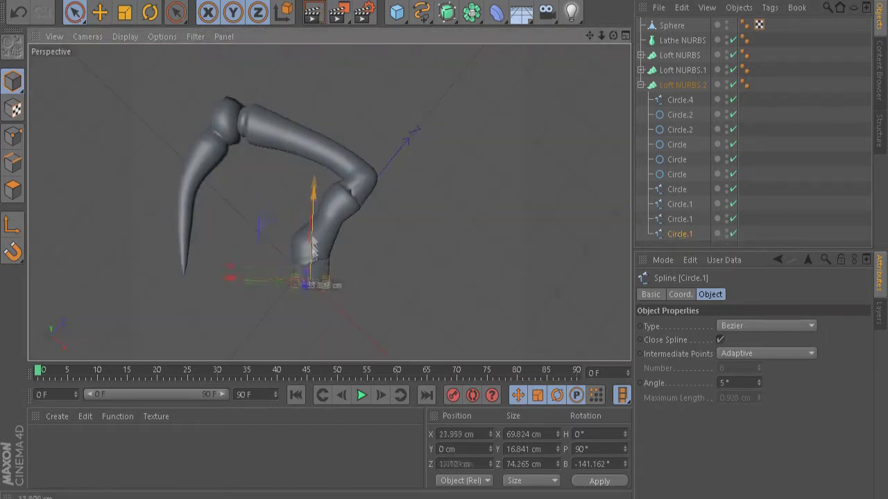
ctrl+click(680, 204)
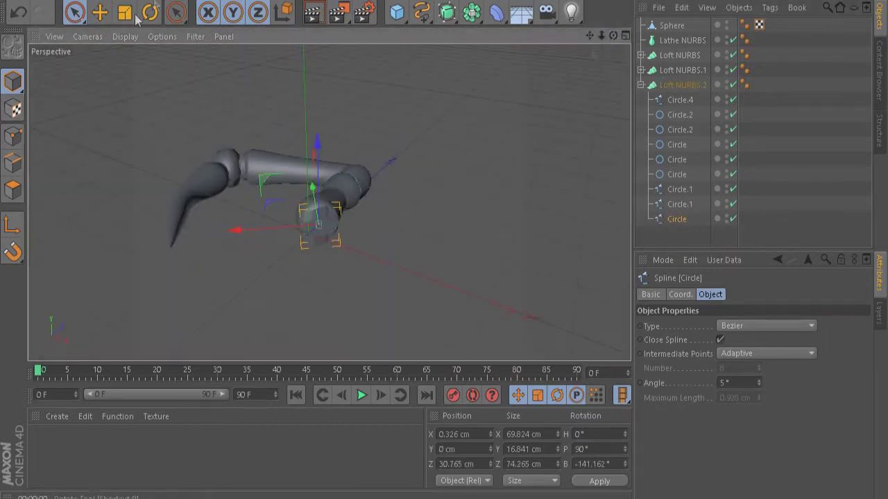
drag(316, 208, 319, 197)
drag(672, 226, 676, 221)
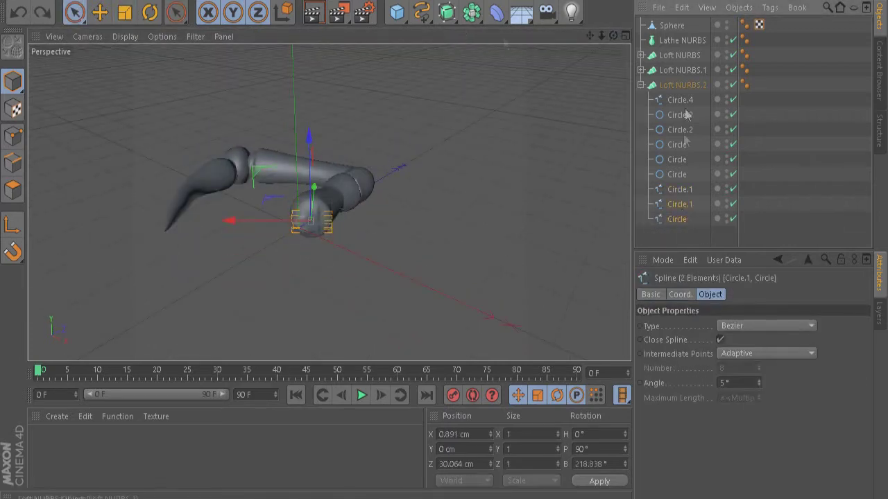
alt+drag(333, 209, 375, 180)
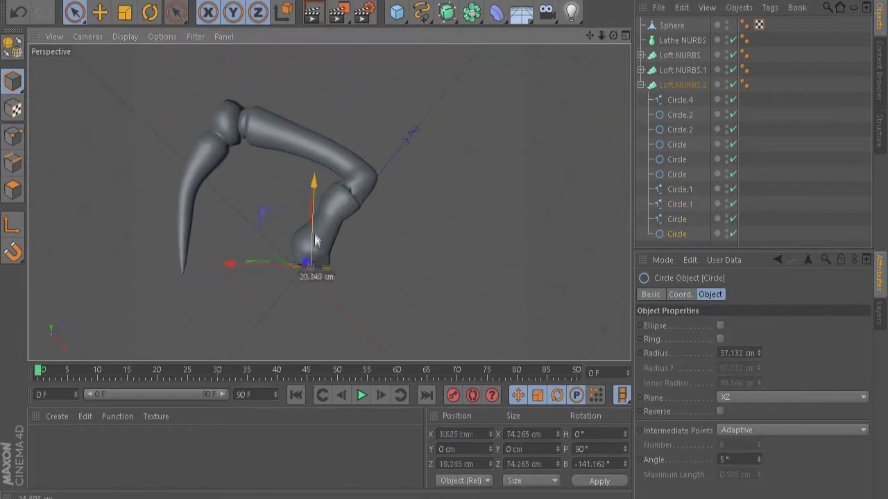
drag(312, 256, 300, 212)
key(F2)
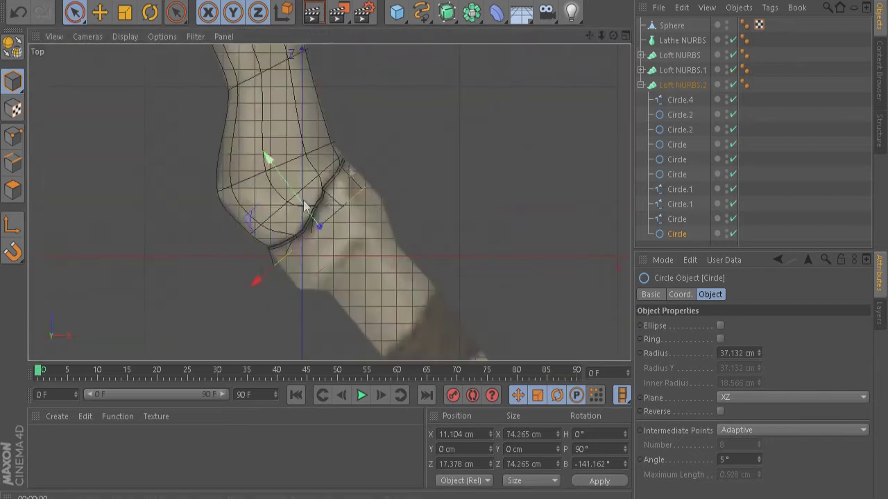
drag(287, 253, 302, 240)
drag(669, 231, 667, 240)
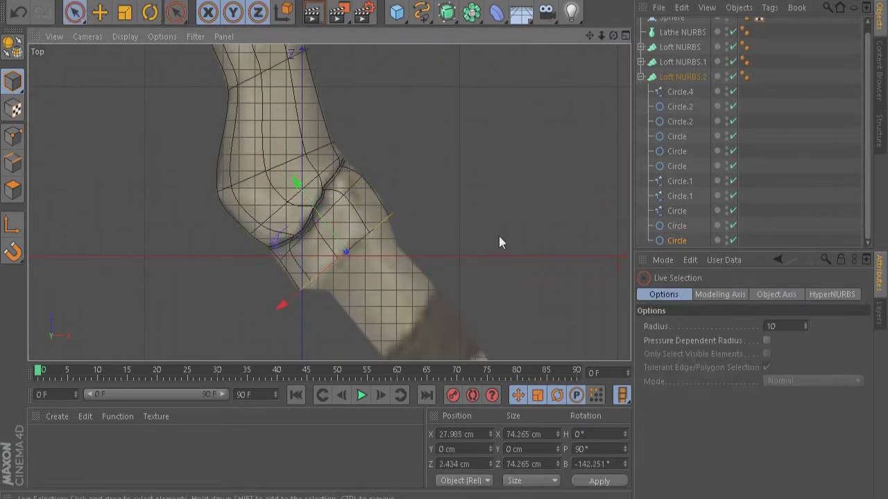
right_click(820, 131)
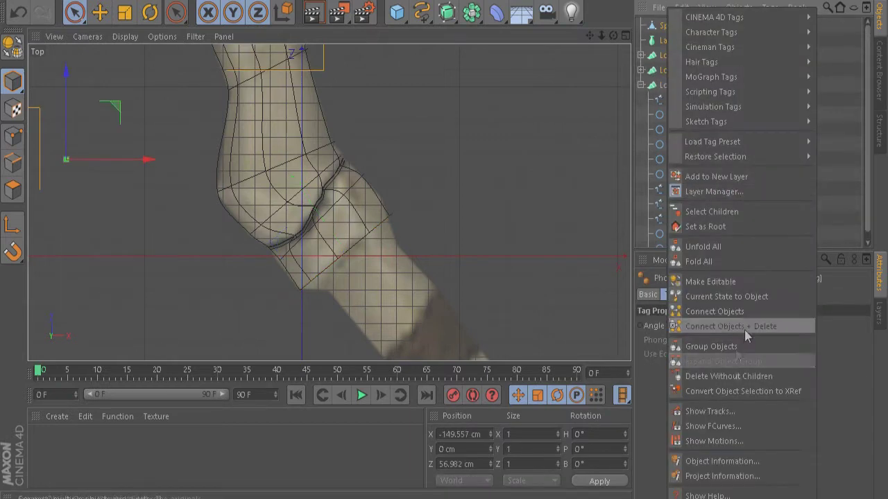
Step: Group the objects under a Null, shrink and move end circles toward the tip, and render
click(744, 330)
drag(674, 205, 667, 211)
drag(327, 312, 301, 321)
click(669, 220)
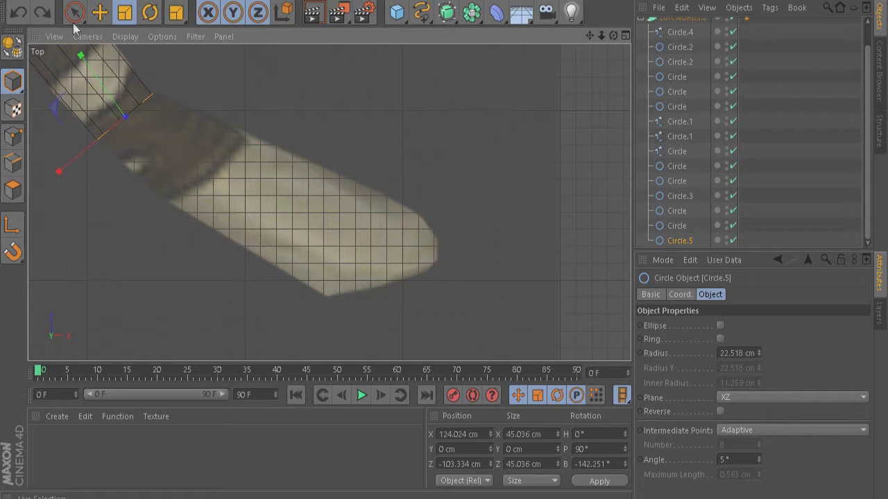
drag(329, 201, 307, 321)
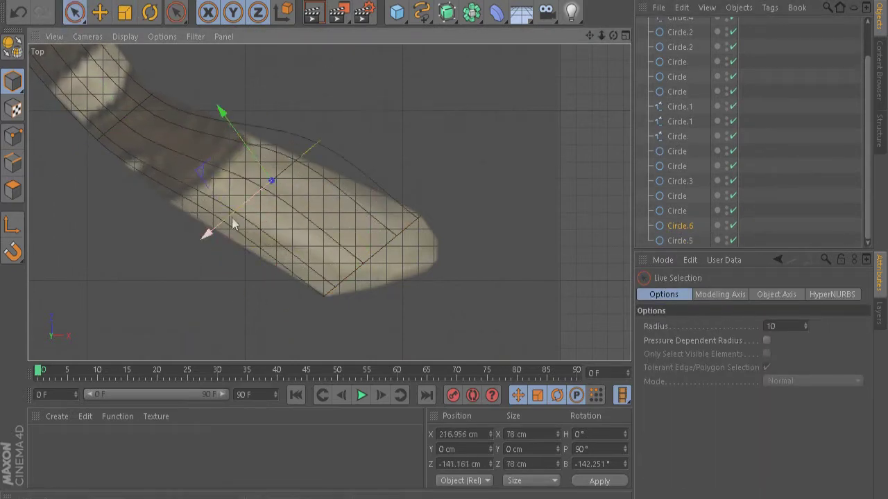
click(688, 243)
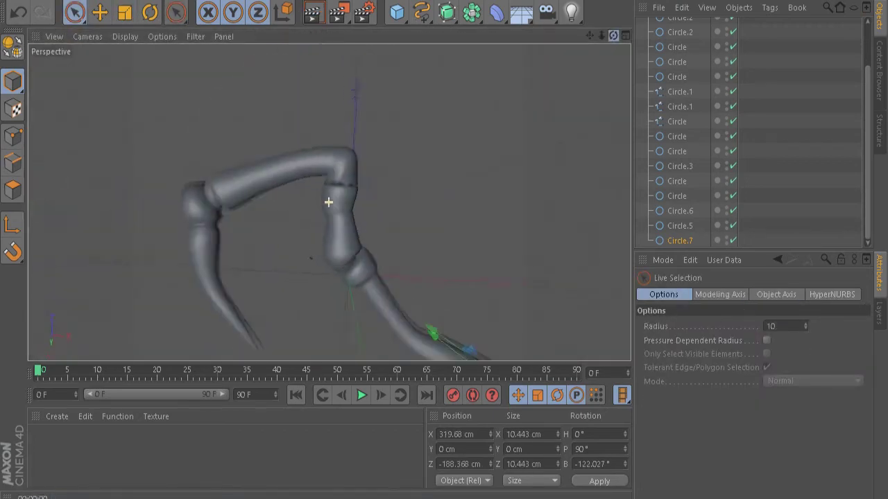
click(322, 18)
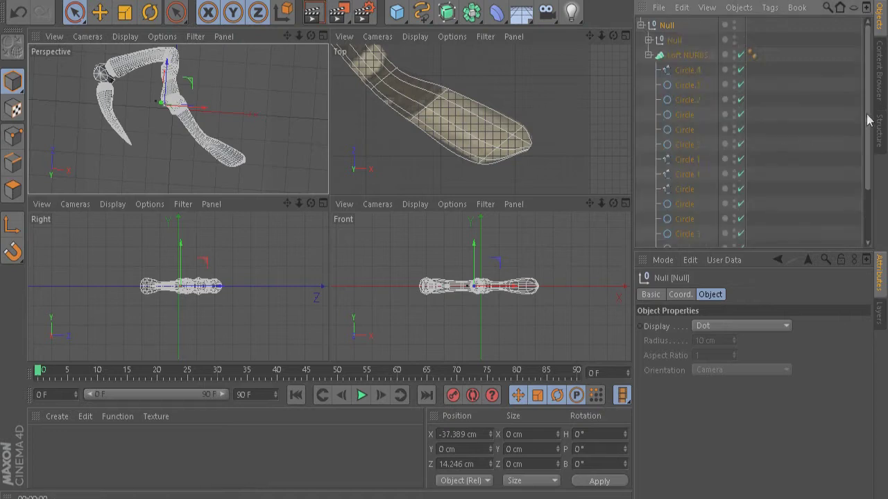
Step: Collapse the object hierarchy in the Object Manager
click(641, 40)
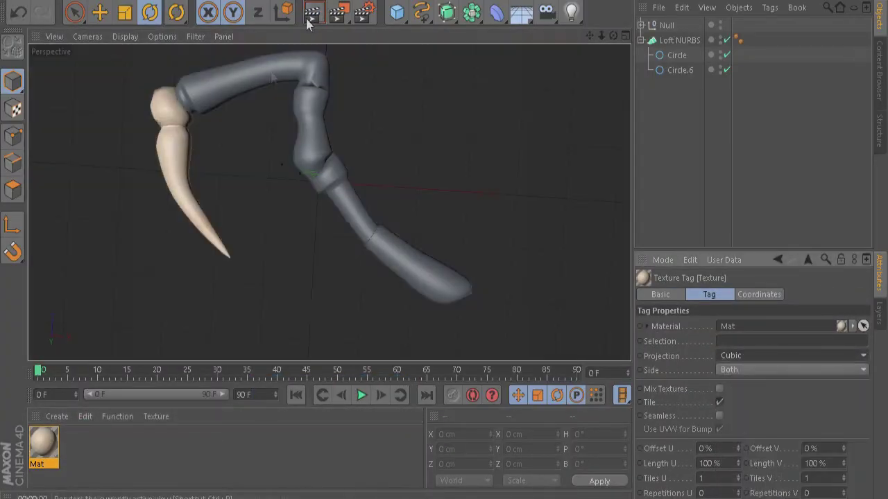
Step: Render the textured claw and scale the band's Circle.6 to fit the arm
click(311, 21)
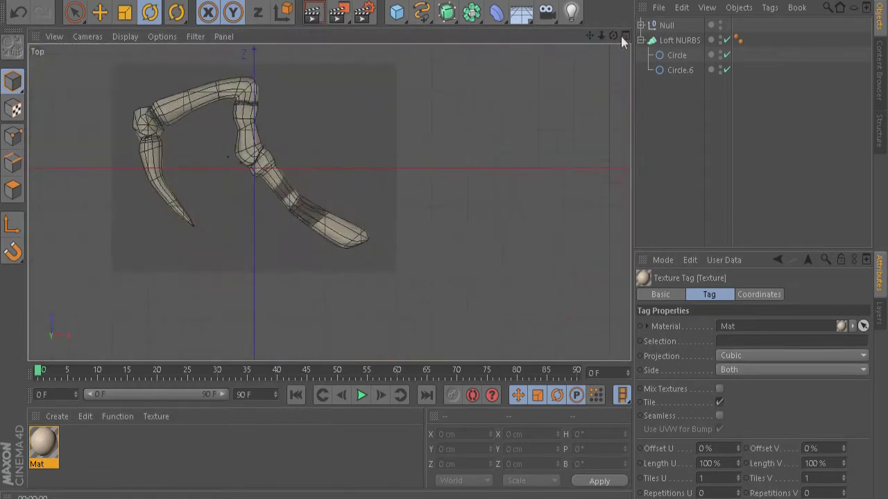
click(678, 70)
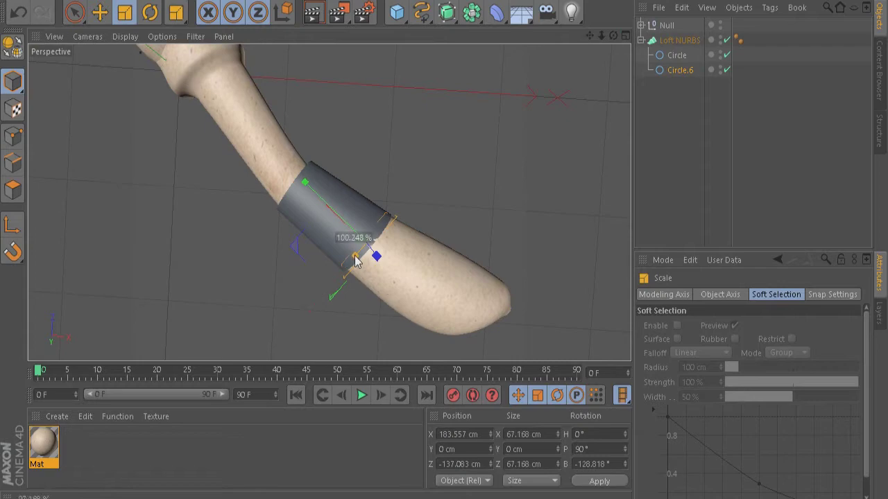
drag(277, 212, 273, 218)
Step: Duplicate the band loft as a second band and tilt its Circle.6
ctrl+drag(679, 40, 656, 111)
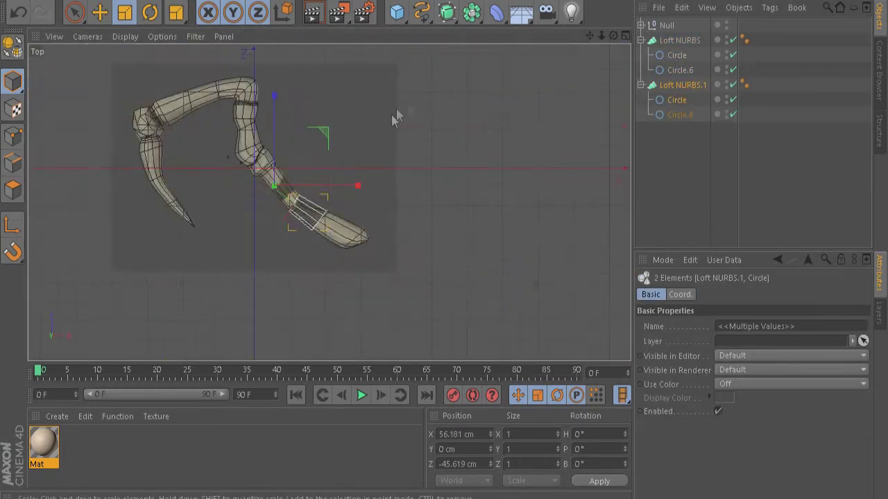
click(298, 188)
key(r)
drag(400, 206, 370, 144)
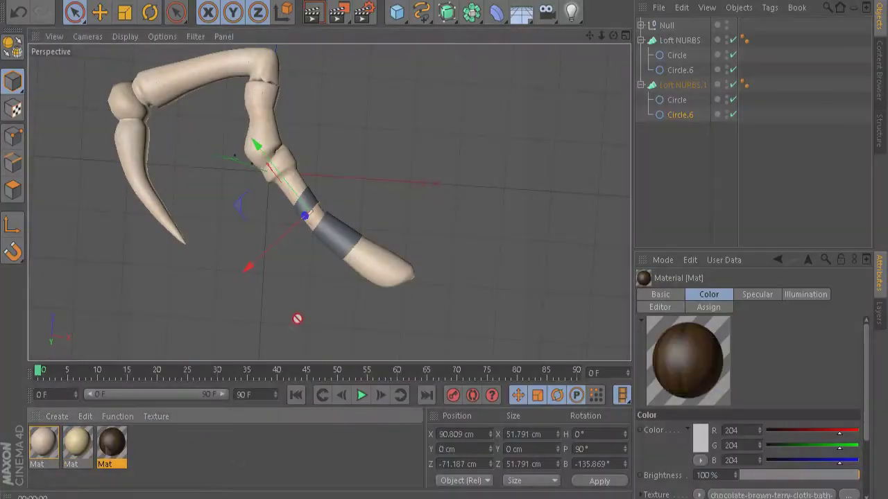
Step: Apply the brown cloth texture to the arm band with Cubic projection and show its Transparency settings
drag(297, 319, 340, 239)
double_click(759, 39)
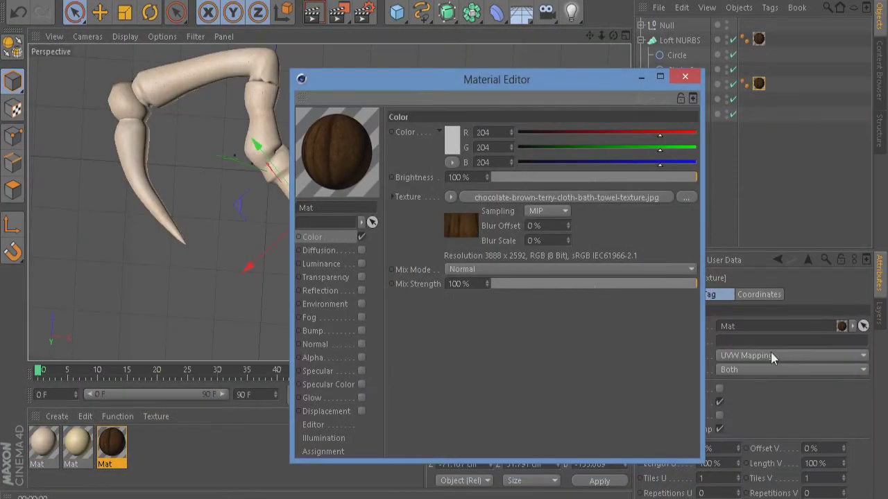
click(770, 355)
click(727, 416)
double_click(111, 444)
click(428, 265)
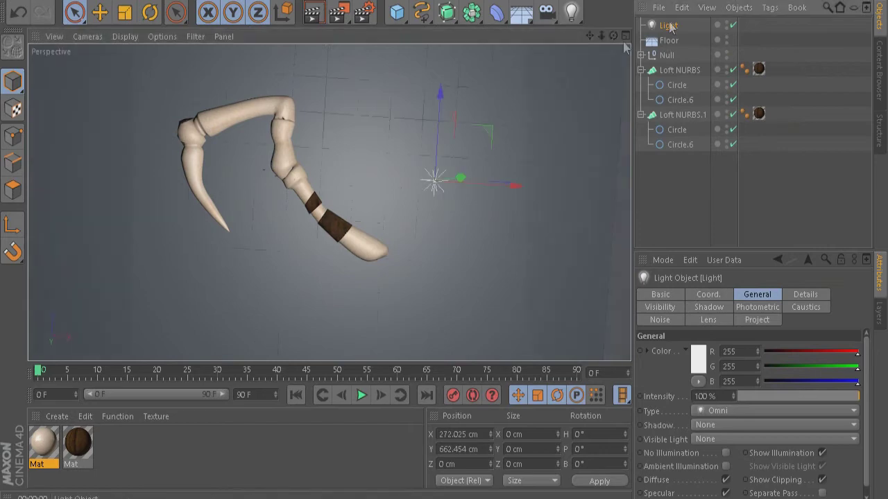
Step: Move the omni light into position above the claw and its two brown bands
drag(670, 26, 237, 168)
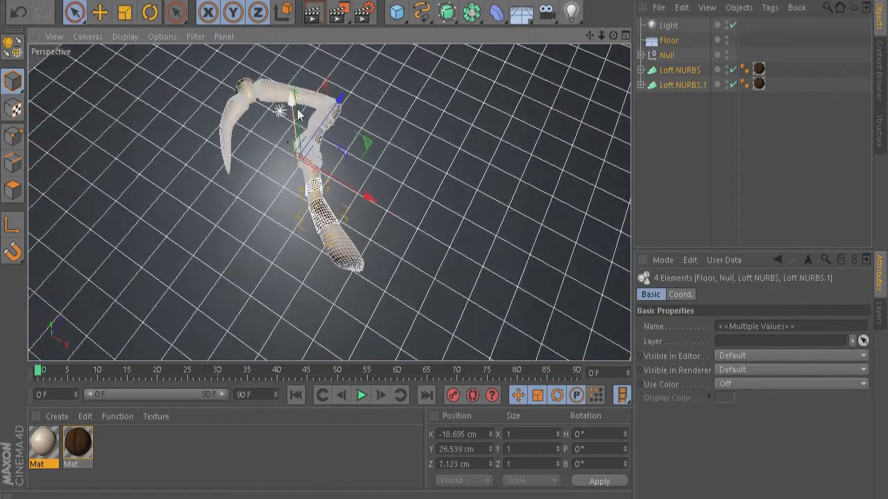